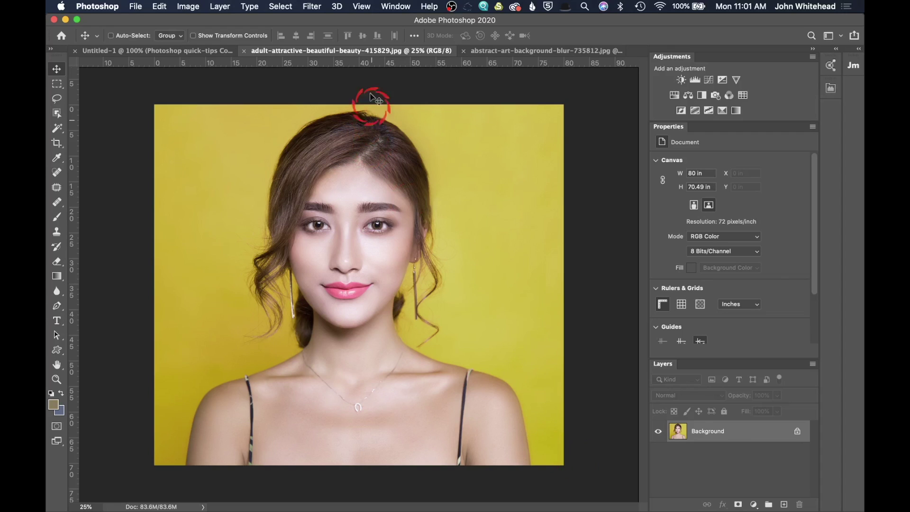
# Select the woman in the portrait document with the Object Selection tool.
pyautogui.click(538, 51)
pyautogui.click(357, 48)
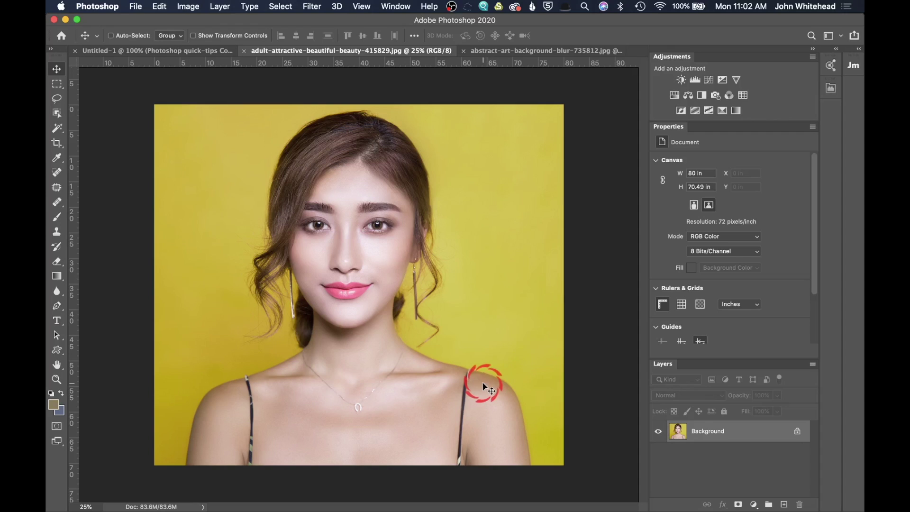
pyautogui.click(523, 52)
pyautogui.click(372, 52)
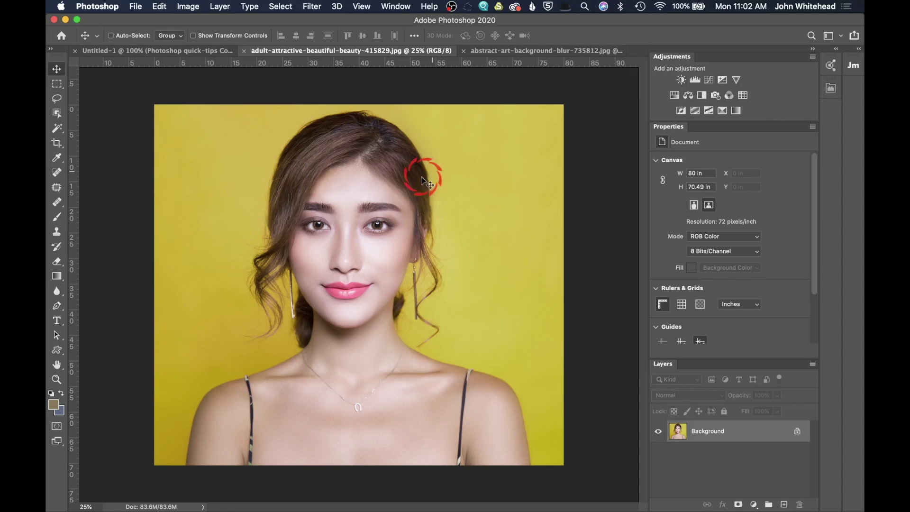
pyautogui.click(57, 113)
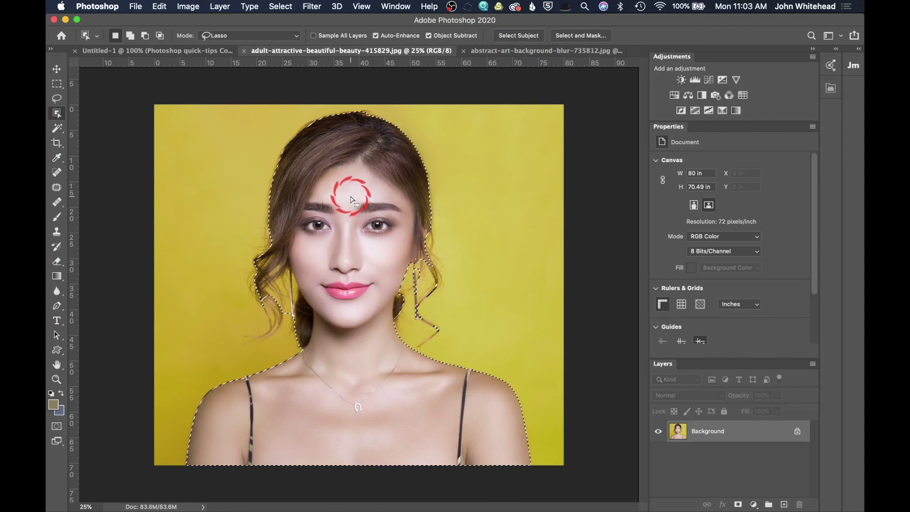
# Try placing the roughly selected woman on the bokeh background document, and delete the trial layer.
pyautogui.click(56, 70)
pyautogui.moveTo(364, 260); pyautogui.dragTo(348, 274)
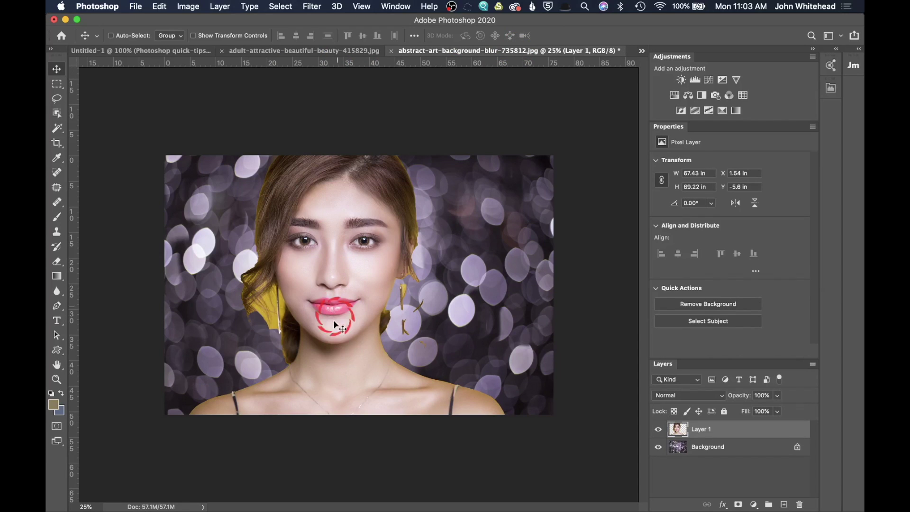
pyautogui.moveTo(338, 354); pyautogui.dragTo(344, 265)
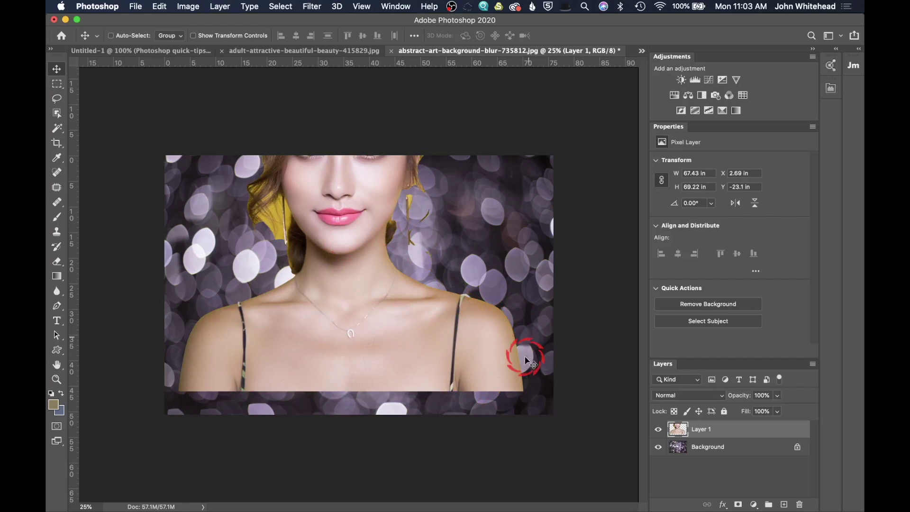
pyautogui.moveTo(346, 209)
pyautogui.mouseDown()
pyautogui.moveTo(372, 367)
pyautogui.moveTo(362, 154)
pyautogui.moveTo(349, 159)
pyautogui.moveTo(355, 219)
pyautogui.mouseUp()
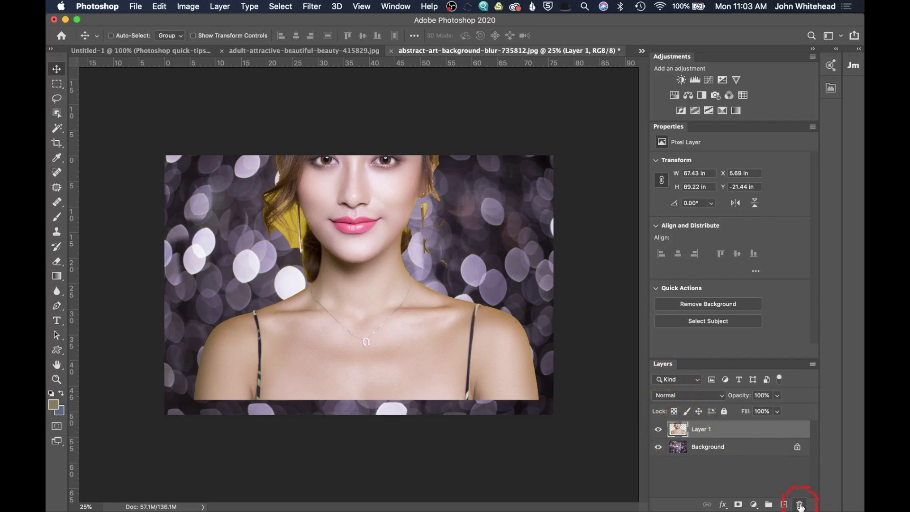
pyautogui.click(799, 505)
# Open the portrait's selection in Select and Mask and refine the hair edges on both sides of the face with the Refine Edge Brush.
pyautogui.click(359, 47)
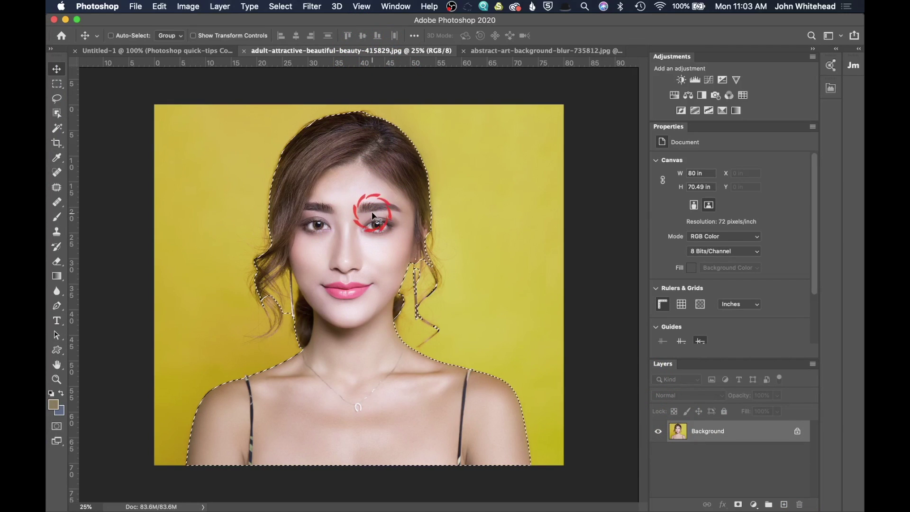
pyautogui.click(57, 113)
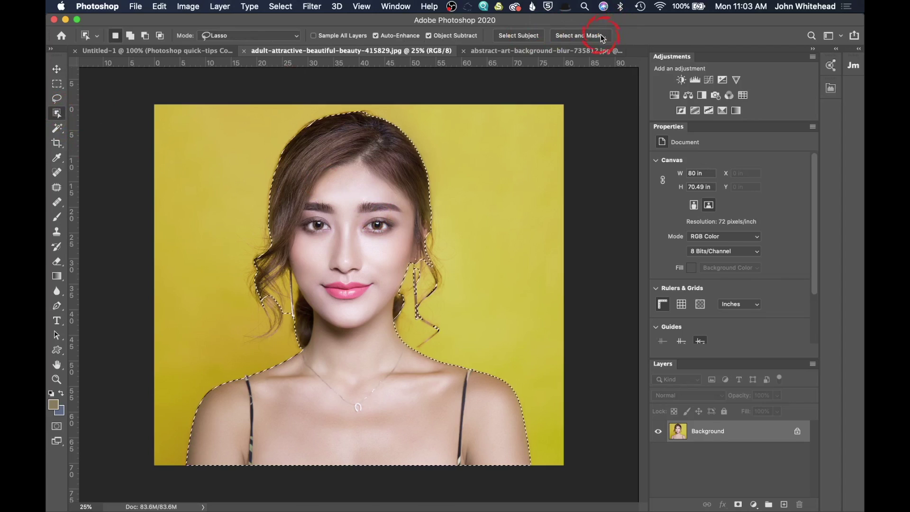
pyautogui.click(581, 36)
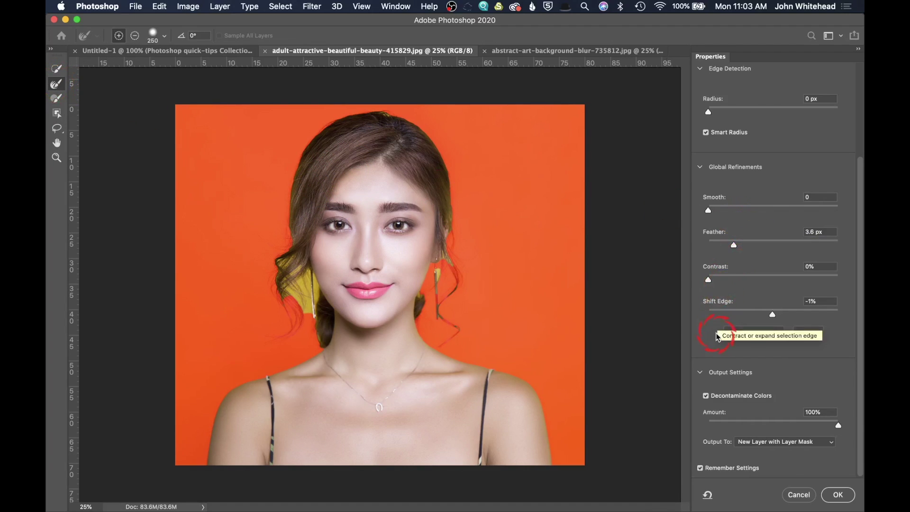
pyautogui.scroll(5, 720, 325)
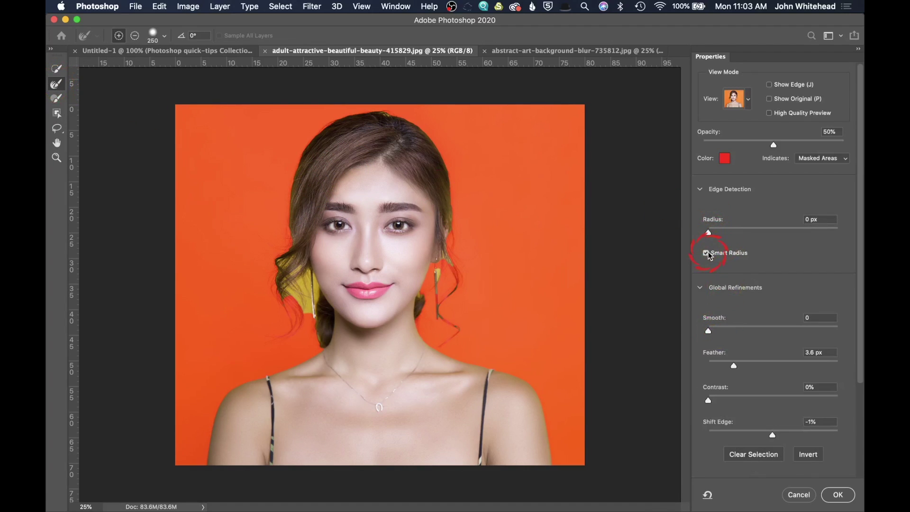
pyautogui.moveTo(475, 218)
pyautogui.mouseDown()
pyautogui.moveTo(459, 188)
pyautogui.moveTo(453, 206)
pyautogui.moveTo(446, 193)
pyautogui.moveTo(452, 217)
pyautogui.moveTo(445, 155)
pyautogui.moveTo(419, 114)
pyautogui.moveTo(425, 125)
pyautogui.moveTo(389, 114)
pyautogui.moveTo(334, 124)
pyautogui.moveTo(303, 149)
pyautogui.moveTo(286, 217)
pyautogui.mouseUp()
pyautogui.moveTo(311, 255)
pyautogui.mouseDown()
pyautogui.moveTo(295, 277)
pyautogui.moveTo(299, 289)
pyautogui.moveTo(284, 246)
pyautogui.moveTo(293, 273)
pyautogui.moveTo(270, 334)
pyautogui.moveTo(309, 312)
pyautogui.moveTo(441, 287)
pyautogui.moveTo(450, 239)
pyautogui.moveTo(441, 317)
pyautogui.moveTo(444, 358)
pyautogui.moveTo(454, 357)
pyautogui.moveTo(442, 234)
pyautogui.mouseUp()
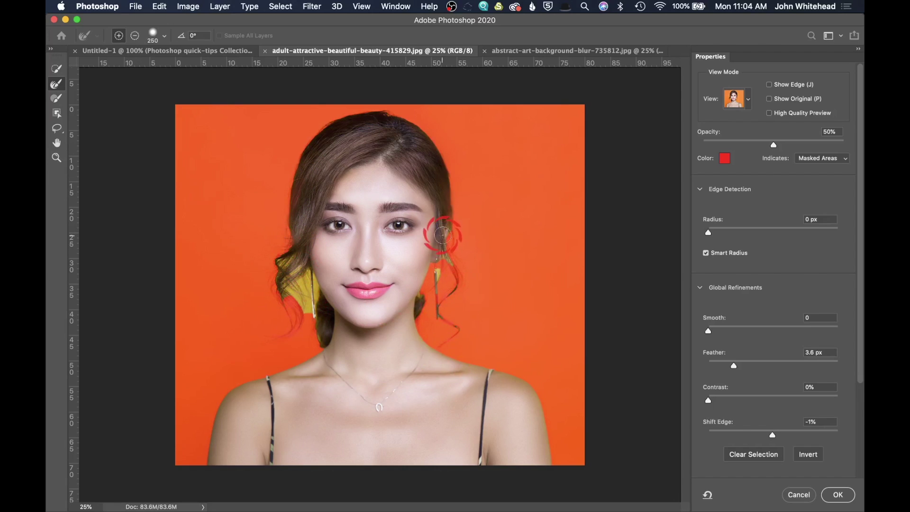
pyautogui.moveTo(289, 230)
pyautogui.mouseDown()
pyautogui.moveTo(279, 263)
pyautogui.moveTo(299, 289)
pyautogui.moveTo(294, 321)
pyautogui.moveTo(277, 338)
pyautogui.moveTo(309, 292)
pyautogui.moveTo(305, 269)
pyautogui.moveTo(373, 270)
pyautogui.moveTo(361, 244)
pyautogui.moveTo(313, 254)
pyautogui.moveTo(305, 291)
pyautogui.mouseUp()
pyautogui.moveTo(441, 292)
pyautogui.mouseDown()
pyautogui.moveTo(458, 227)
pyautogui.moveTo(425, 312)
pyautogui.moveTo(456, 282)
pyautogui.moveTo(446, 345)
pyautogui.moveTo(577, 349)
pyautogui.moveTo(457, 339)
pyautogui.moveTo(486, 308)
pyautogui.moveTo(489, 290)
pyautogui.moveTo(482, 269)
pyautogui.moveTo(452, 317)
pyautogui.moveTo(476, 319)
pyautogui.moveTo(456, 243)
pyautogui.moveTo(468, 293)
pyautogui.moveTo(306, 274)
pyautogui.moveTo(540, 265)
pyautogui.moveTo(535, 252)
pyautogui.moveTo(539, 298)
pyautogui.moveTo(472, 303)
pyautogui.moveTo(491, 314)
pyautogui.moveTo(465, 334)
pyautogui.moveTo(431, 316)
pyautogui.moveTo(401, 324)
pyautogui.moveTo(409, 338)
pyautogui.moveTo(514, 382)
pyautogui.moveTo(467, 337)
pyautogui.moveTo(489, 325)
pyautogui.moveTo(493, 295)
pyautogui.moveTo(537, 314)
pyautogui.moveTo(612, 373)
pyautogui.mouseUp()
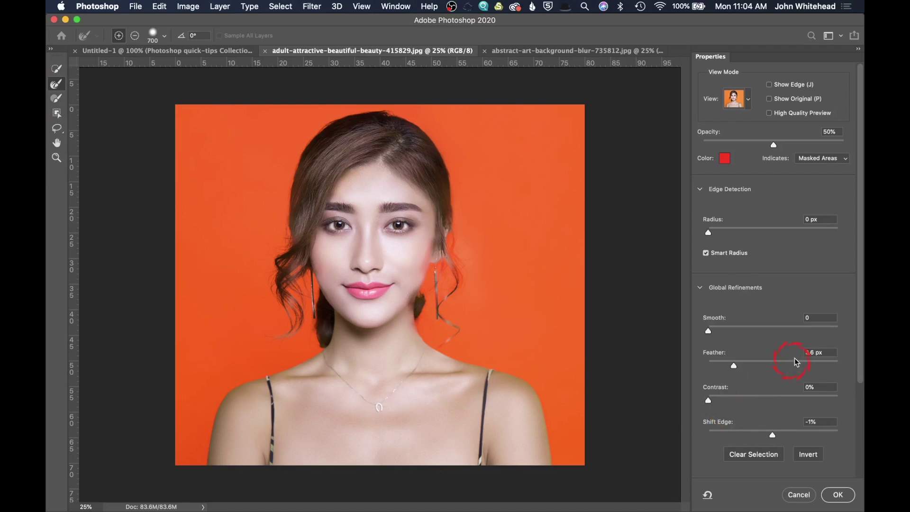
# Output the refined selection as a New Layer with Layer Mask, with Decontaminate Colors enabled at 100%.
pyautogui.scroll(-5, 791, 362)
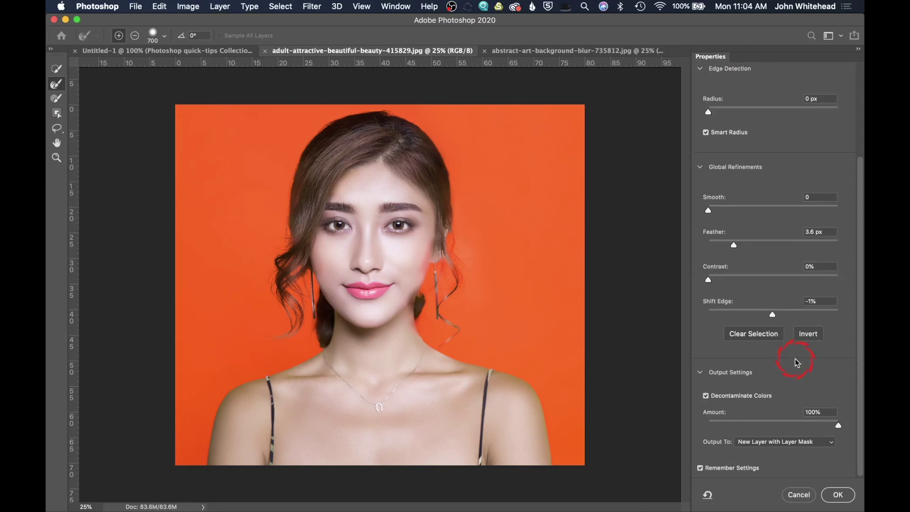
pyautogui.click(706, 397)
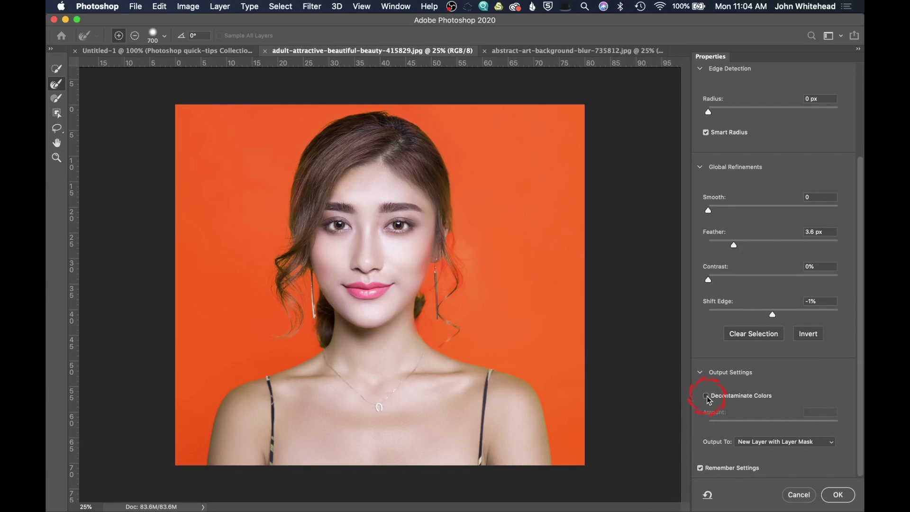
pyautogui.click(706, 396)
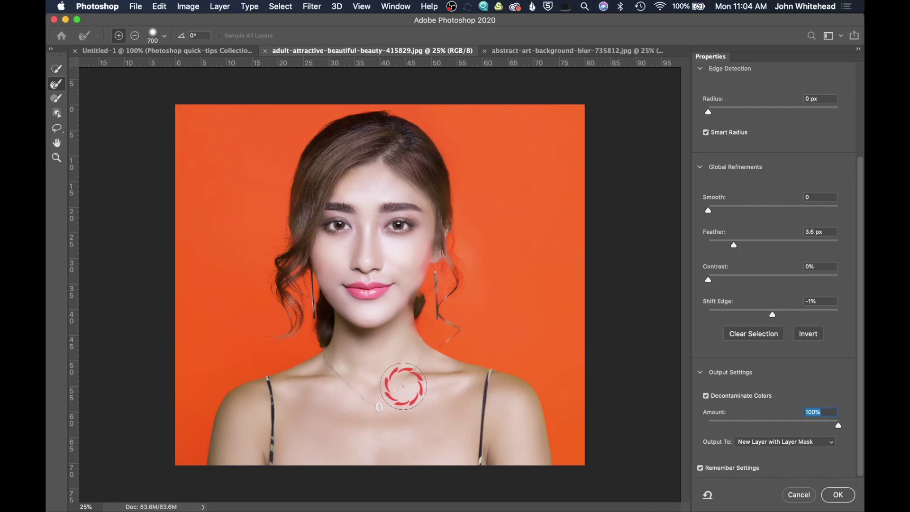
pyautogui.click(757, 450)
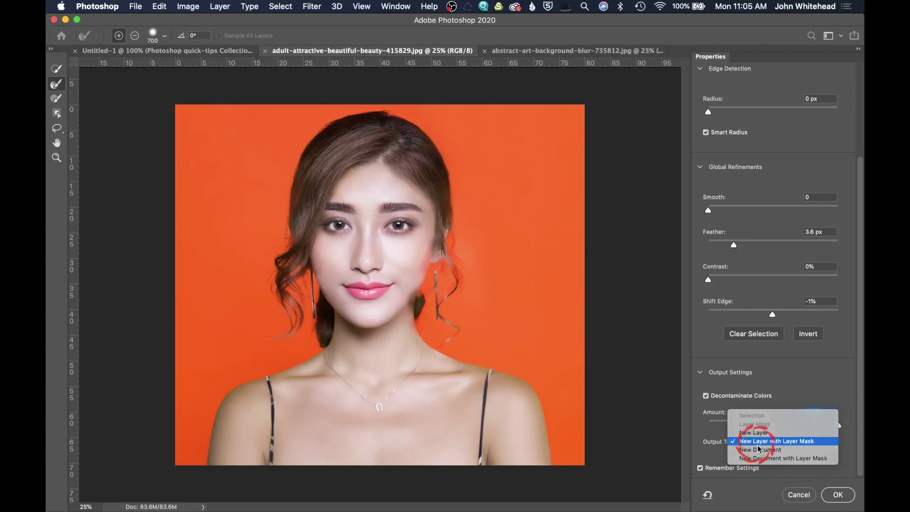
pyautogui.click(757, 441)
pyautogui.click(840, 495)
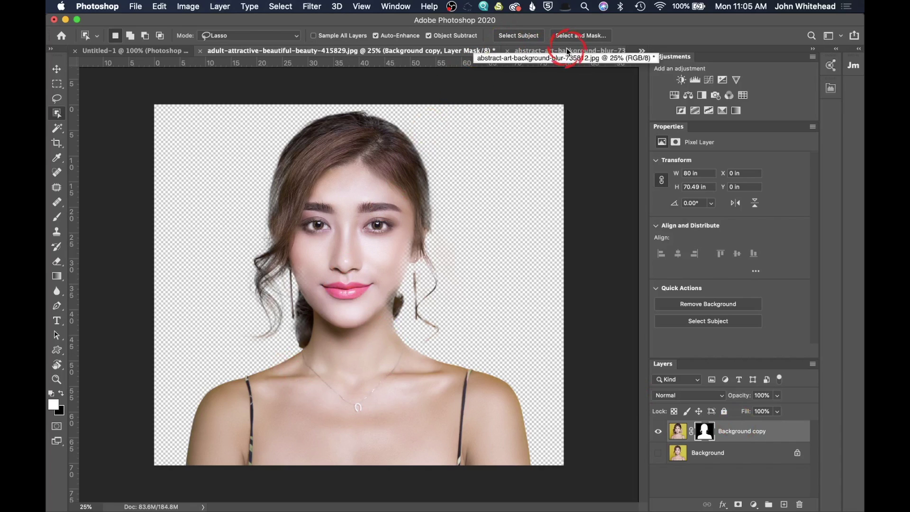
# Move the masked woman layer into the bokeh background document and position it at about X -1.04 in, Y -11.72 in.
pyautogui.click(57, 69)
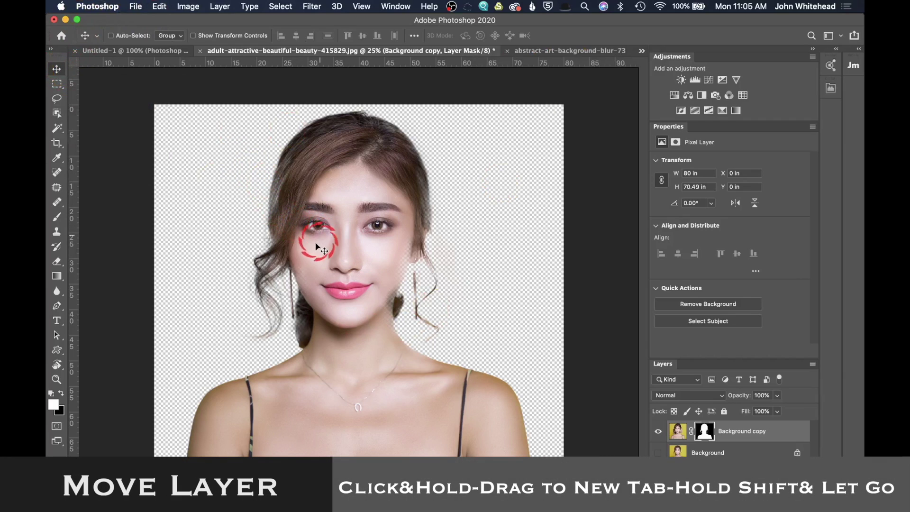
pyautogui.moveTo(357, 244); pyautogui.dragTo(353, 301)
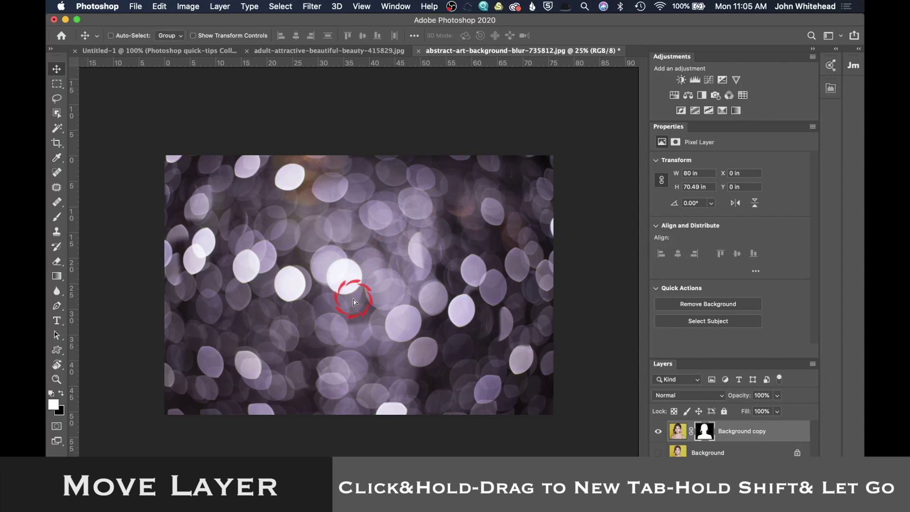
pyautogui.moveTo(353, 302); pyautogui.dragTo(353, 297)
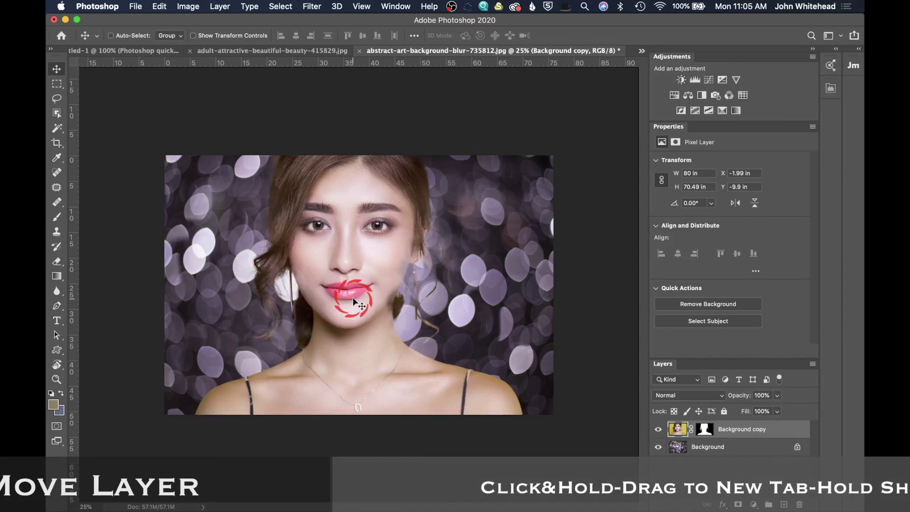
pyautogui.moveTo(368, 377); pyautogui.dragTo(361, 318)
pyautogui.click(508, 401)
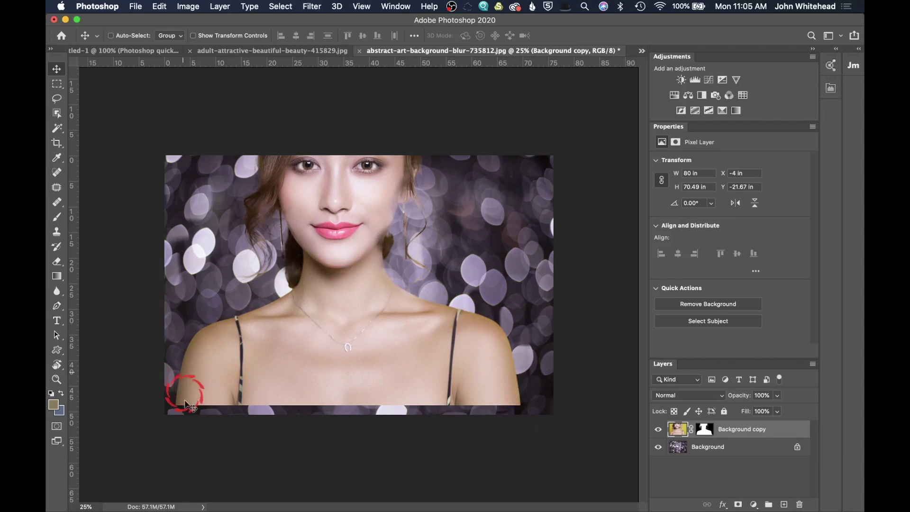
pyautogui.moveTo(329, 251); pyautogui.dragTo(343, 306)
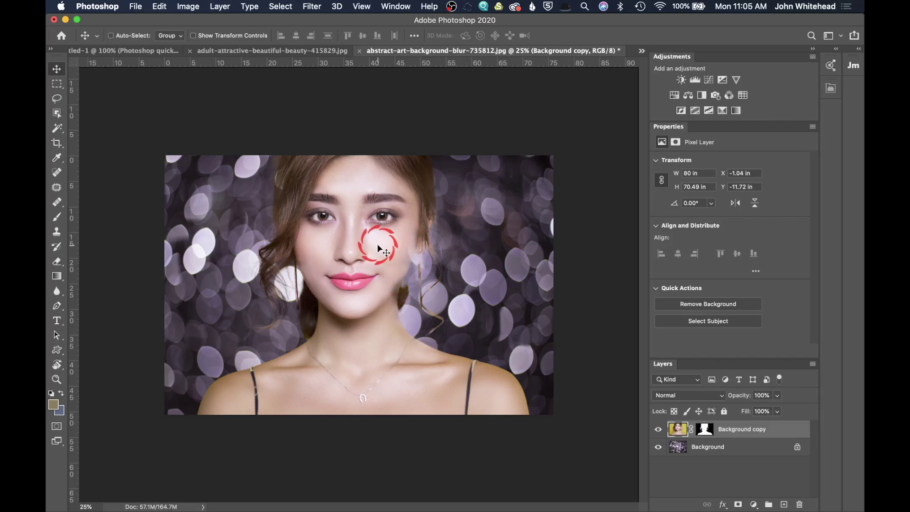
# Try scaling the masked woman layer to about 60% and to about 78% with Free Transform, and cancel the transform.
pyautogui.hotkey('ctrl', 't')
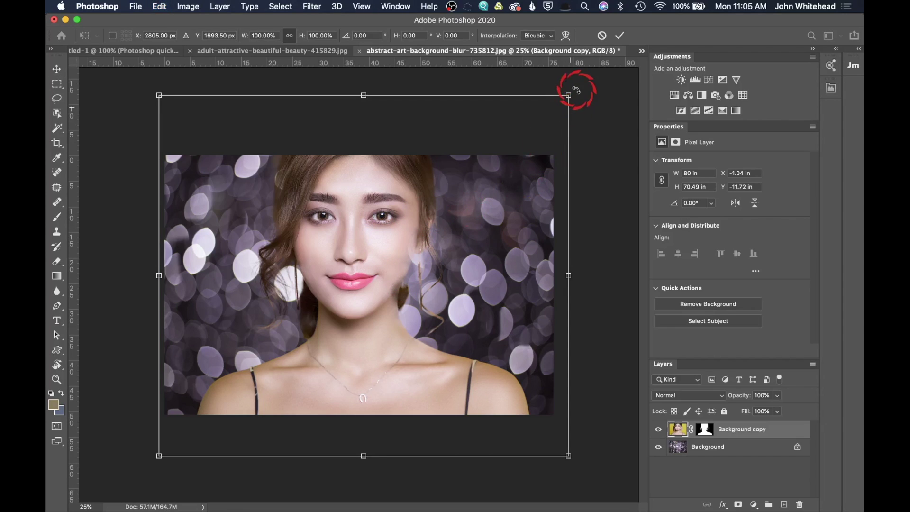
pyautogui.moveTo(568, 94); pyautogui.dragTo(514, 193)
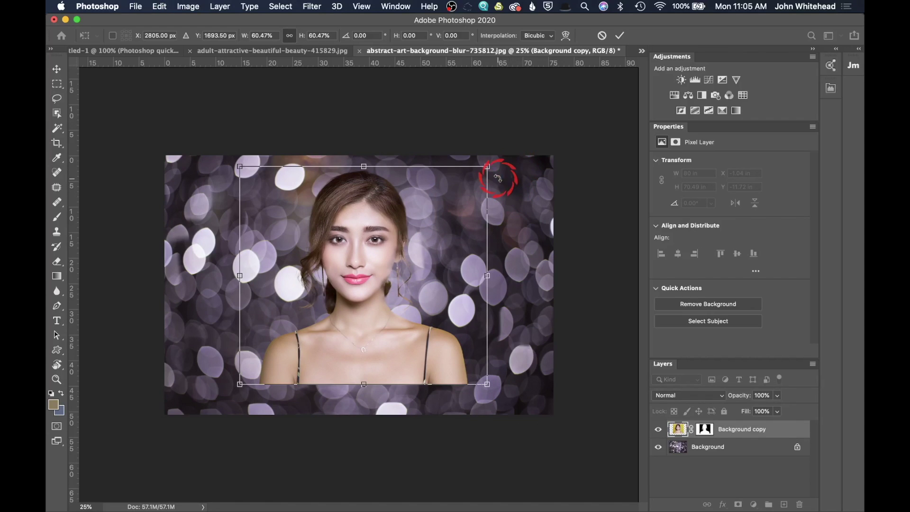
pyautogui.click(689, 448)
pyautogui.click(487, 167)
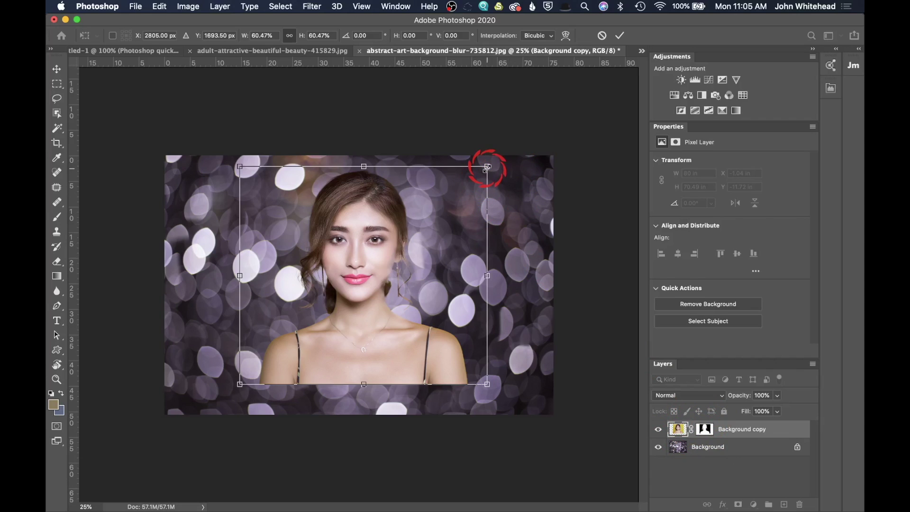
pyautogui.moveTo(487, 166); pyautogui.dragTo(534, 141)
pyautogui.click(419, 289)
pyautogui.click(423, 216)
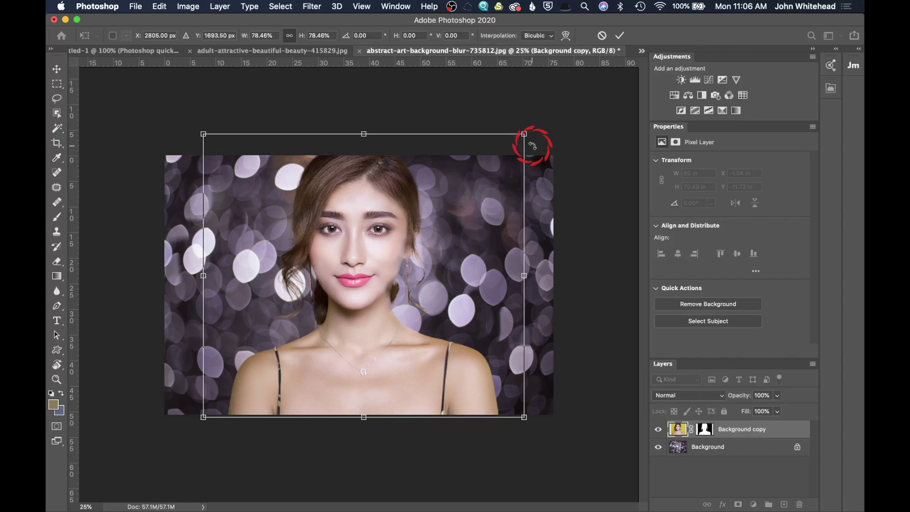
pyautogui.press('Escape')
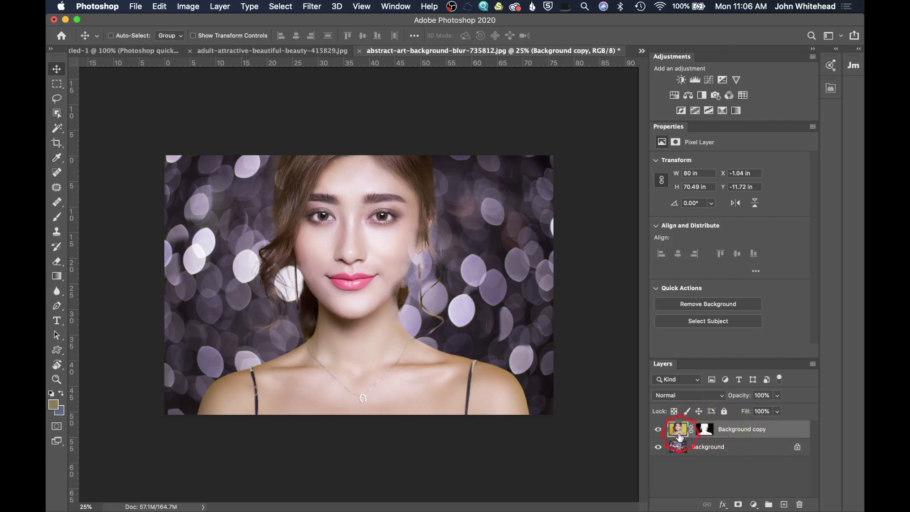
# Convert the masked woman layer to a smart object and rename it "smart object".
pyautogui.rightClick(785, 430)
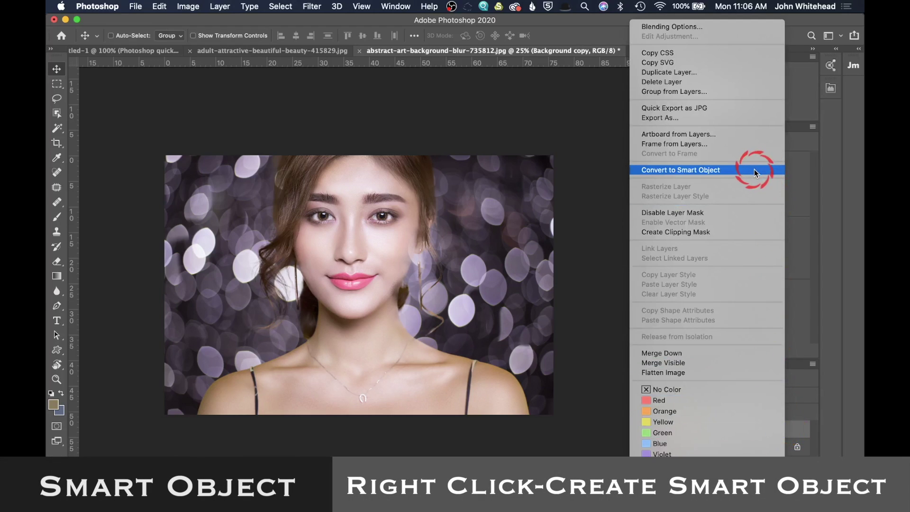
pyautogui.click(690, 171)
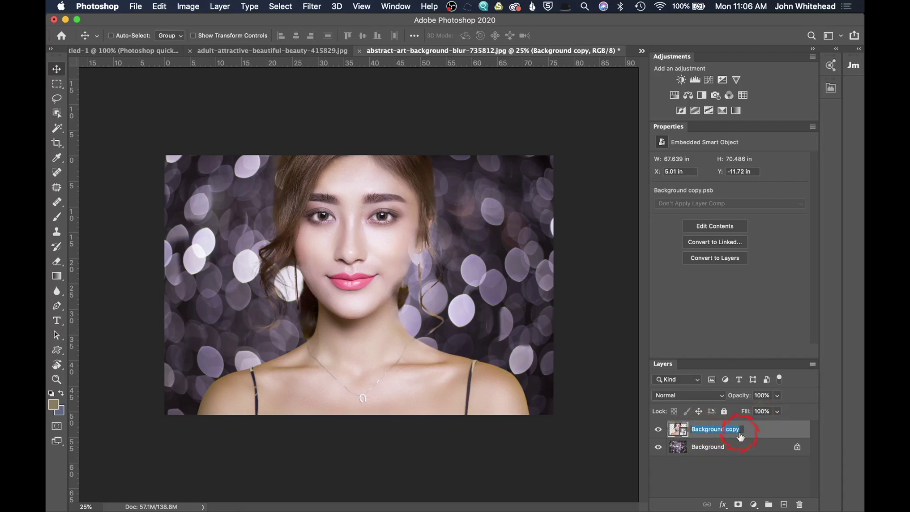
pyautogui.write('smart object')
pyautogui.press('Return')
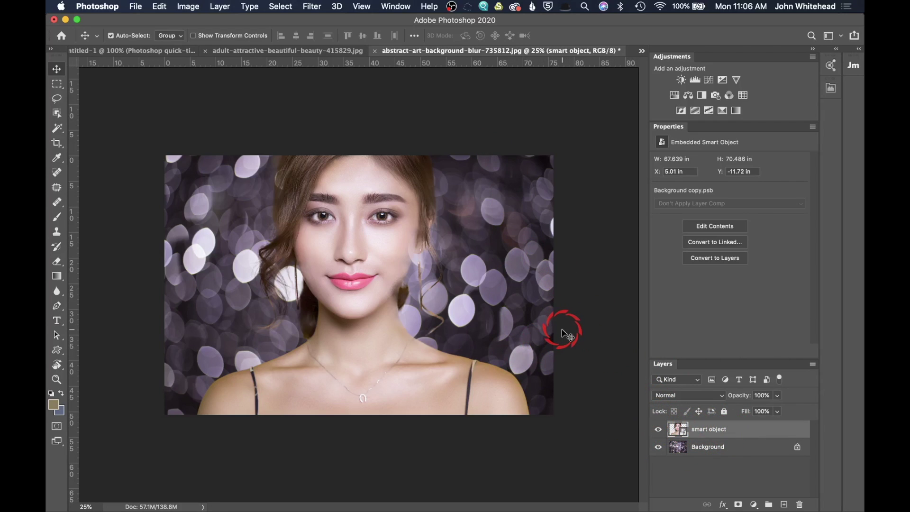
# Scale the smart object down to about 10% of its size around its centre.
pyautogui.press('super+t')
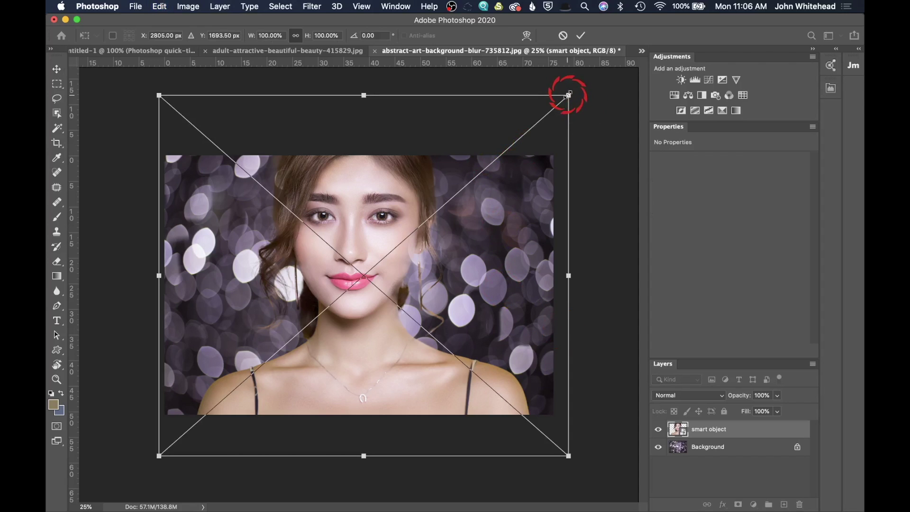
pyautogui.moveTo(568, 94); pyautogui.dragTo(406, 283)
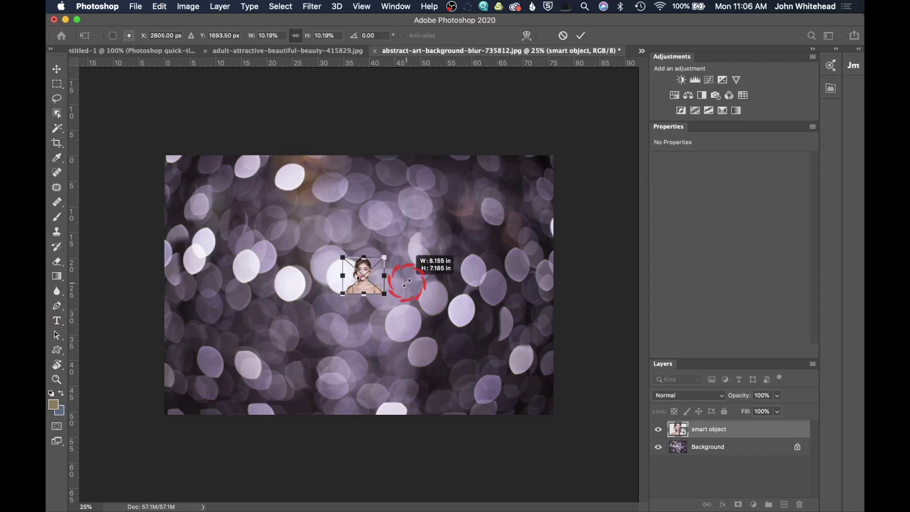
pyautogui.press('Return')
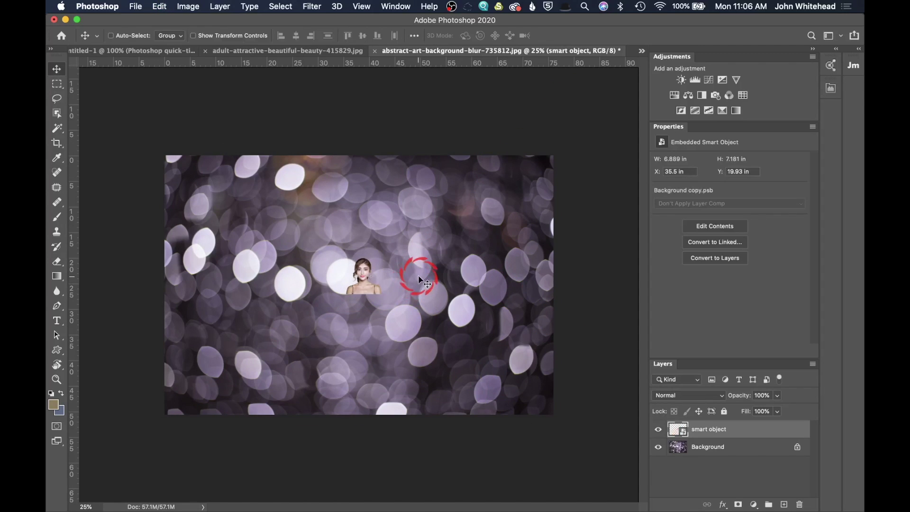
# Scale the smart object up to about 41.6 in wide by 43.4 in high.
pyautogui.press('super+t')
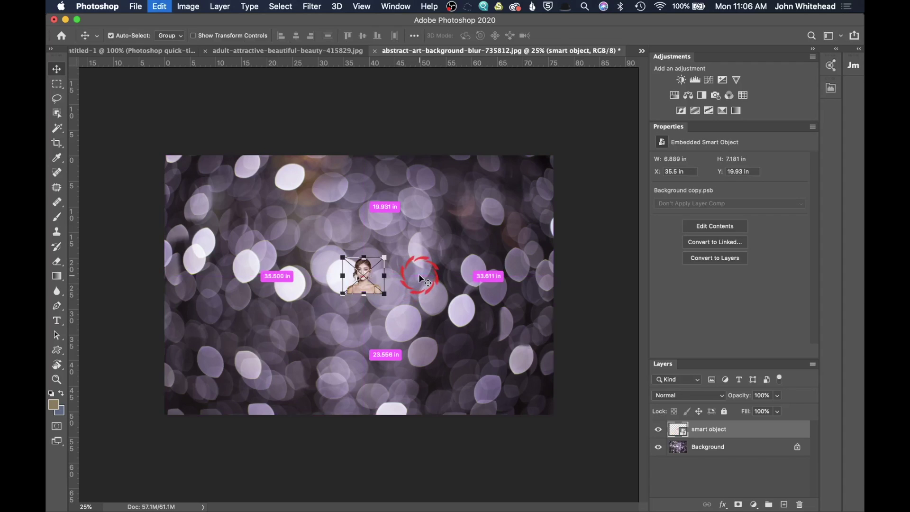
pyautogui.moveTo(385, 254); pyautogui.dragTo(502, 177)
pyautogui.press('Return')
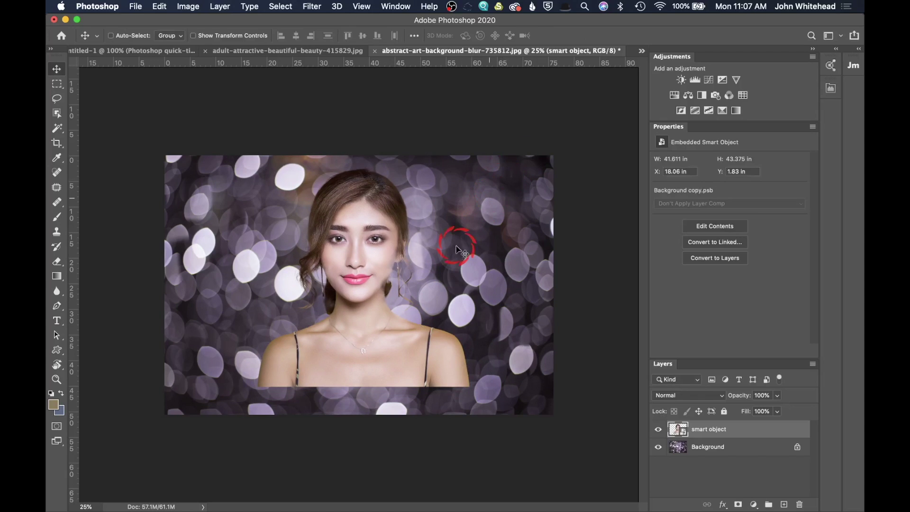
# Move the smart object down so its cut-off shoulders meet the lower edge of the bokeh background, at about Y 7.29 in.
pyautogui.moveTo(360, 265); pyautogui.dragTo(365, 299)
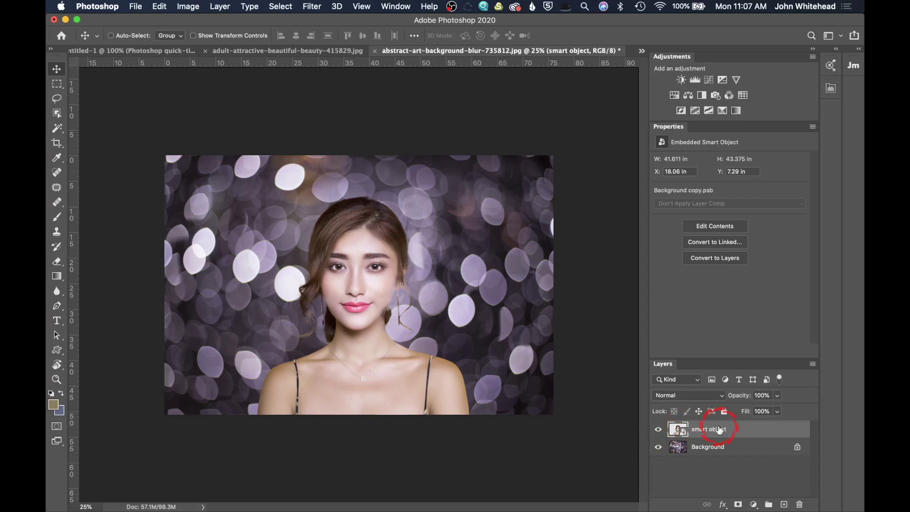
pyautogui.moveTo(700, 434); pyautogui.dragTo(595, 408)
pyautogui.press('super+equal')
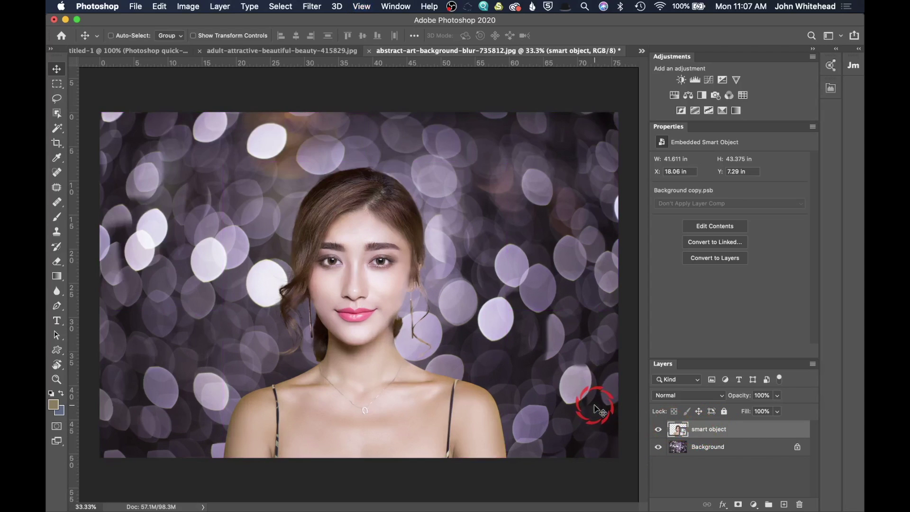
pyautogui.moveTo(596, 408); pyautogui.dragTo(728, 425)
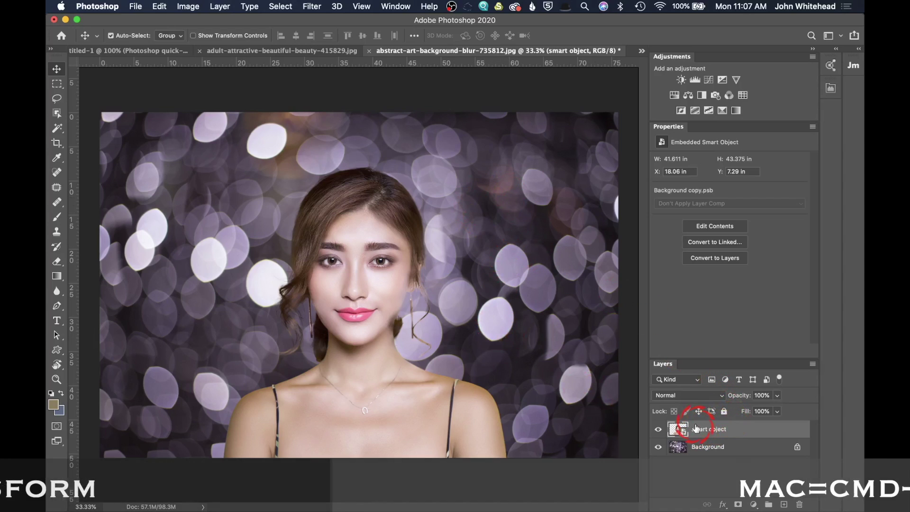
# Scale the smart object up to about 46.1 in wide by 49.3 in high and shift it slightly to the right.
pyautogui.press('super+t')
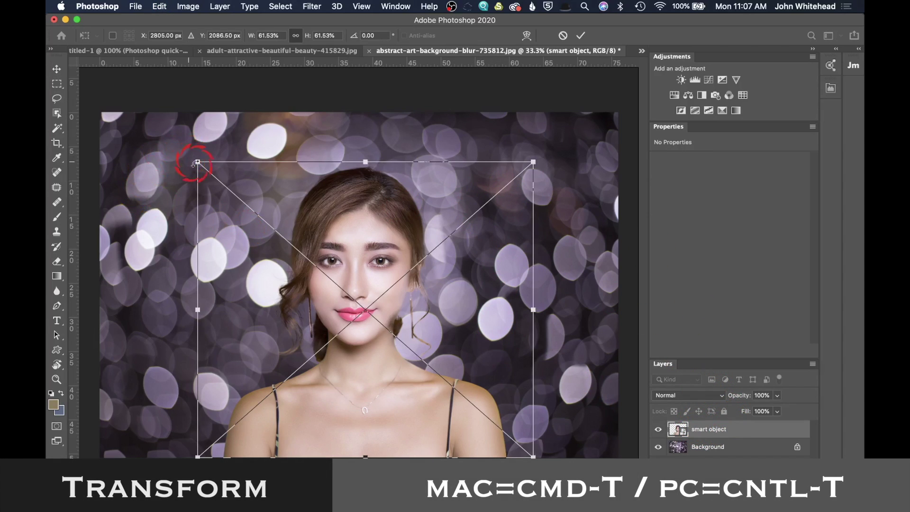
pyautogui.moveTo(197, 161); pyautogui.dragTo(161, 120)
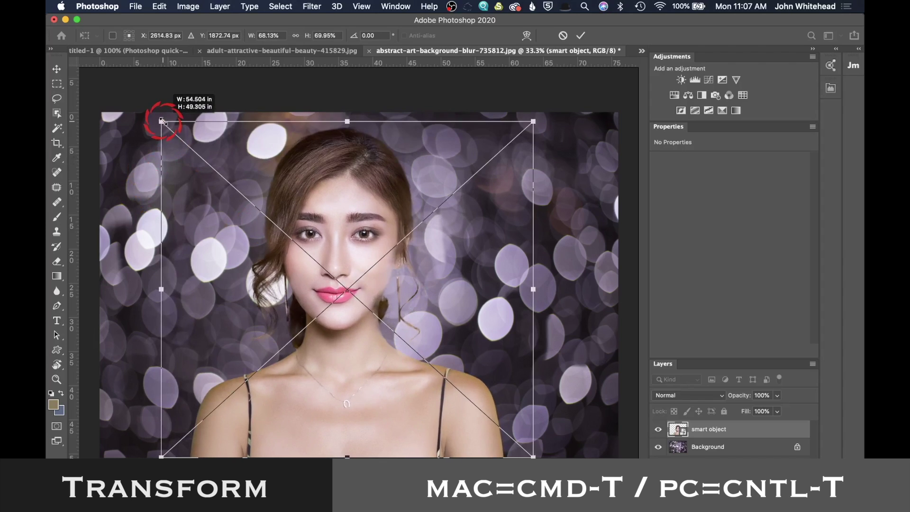
pyautogui.doubleClick(412, 366)
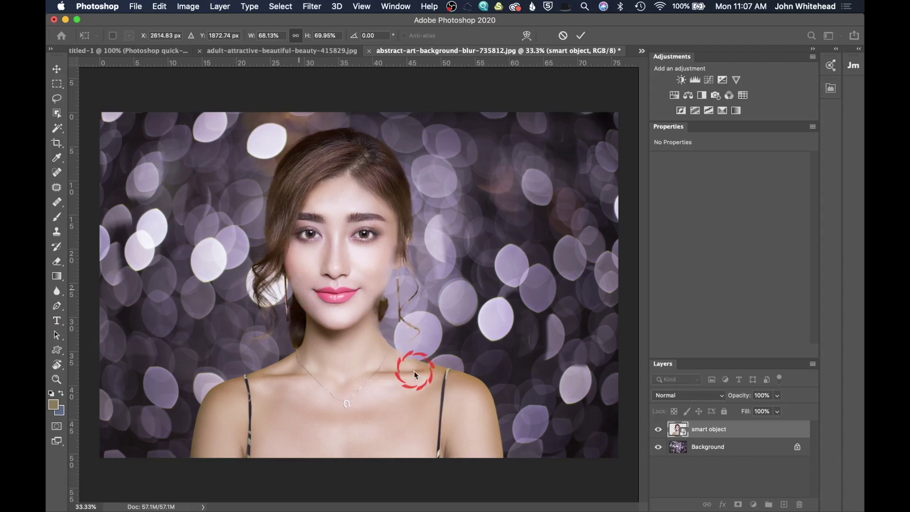
pyautogui.moveTo(412, 366); pyautogui.dragTo(424, 366)
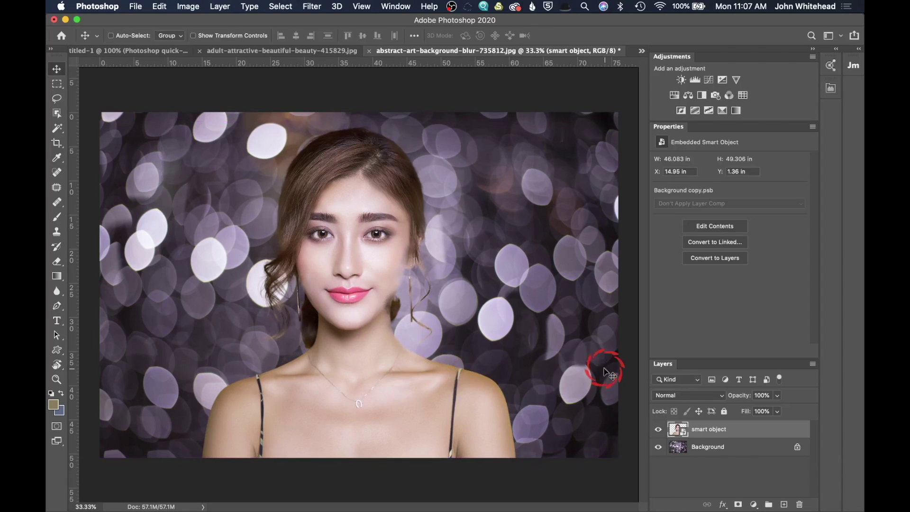
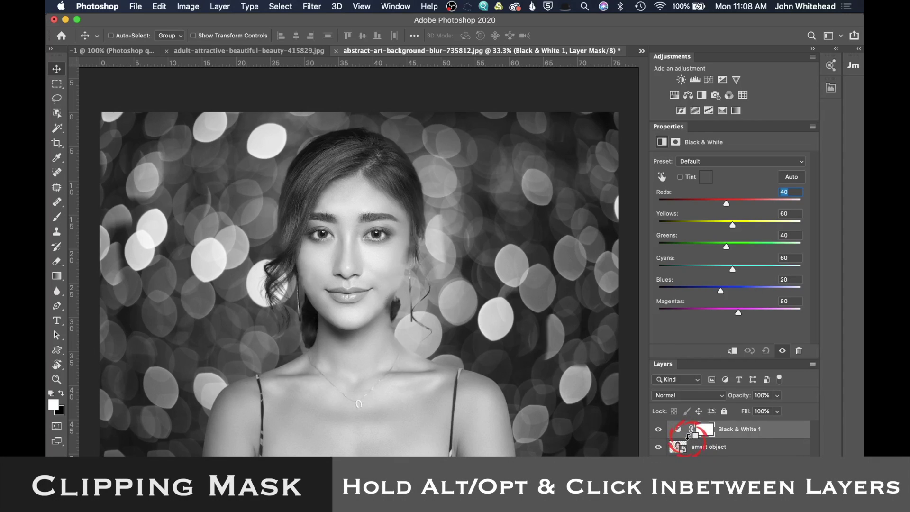
# Clip the Black & White adjustment layer to the smart object, release the clipping mask, and create it again.
pyautogui.keyDown('alt'); pyautogui.click(688, 435); pyautogui.keyUp('alt')
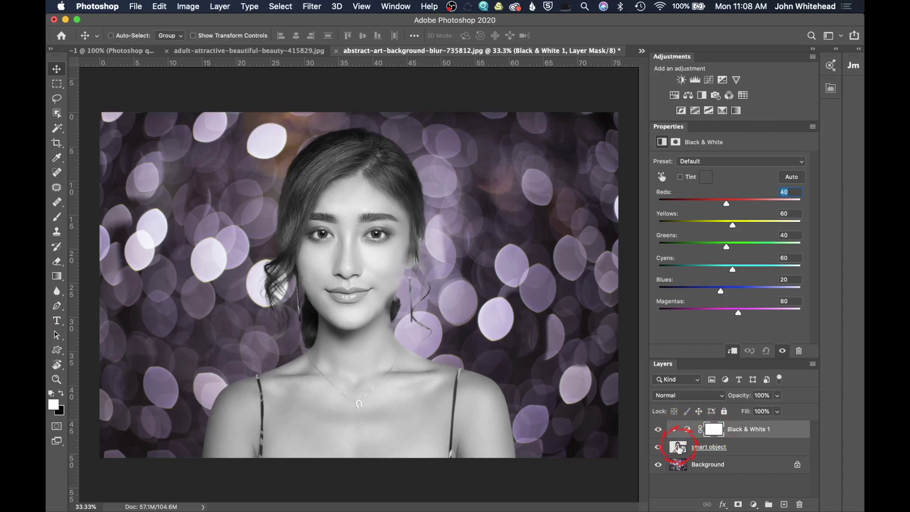
pyautogui.press('super+alt+g')
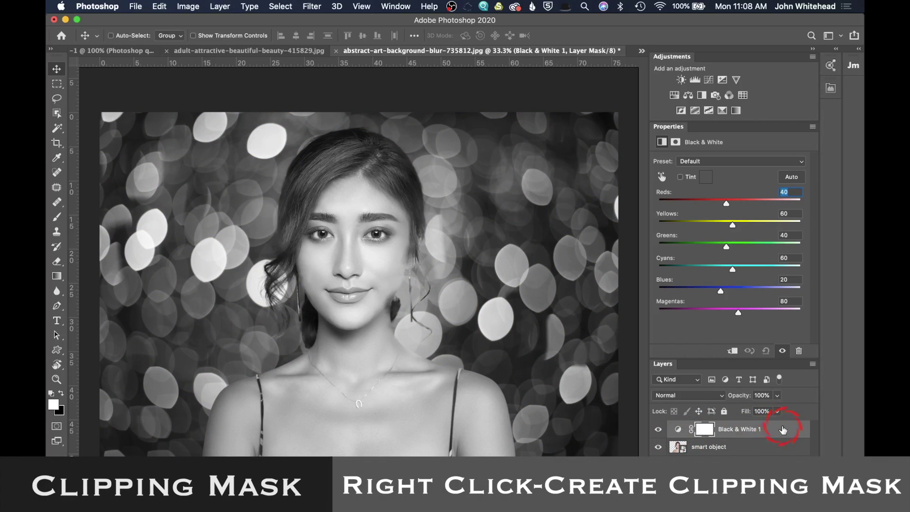
pyautogui.rightClick(783, 429)
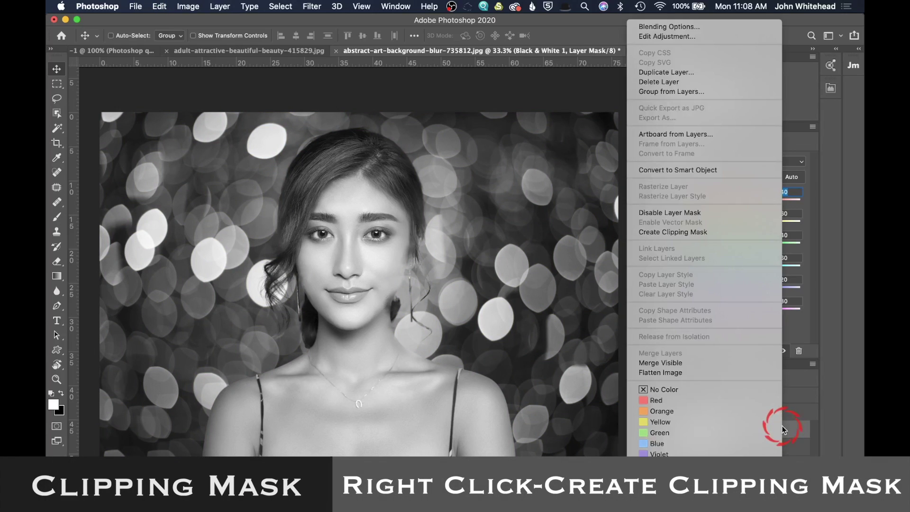
pyautogui.click(691, 233)
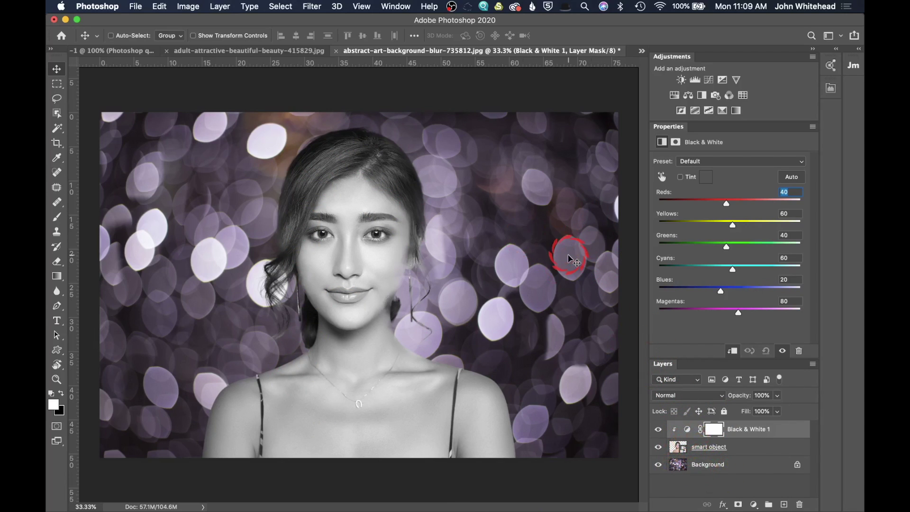
# Add a new layer above the Black & White adjustment and fill it with a light lavender color in Normal mode at 100% opacity.
pyautogui.click(783, 504)
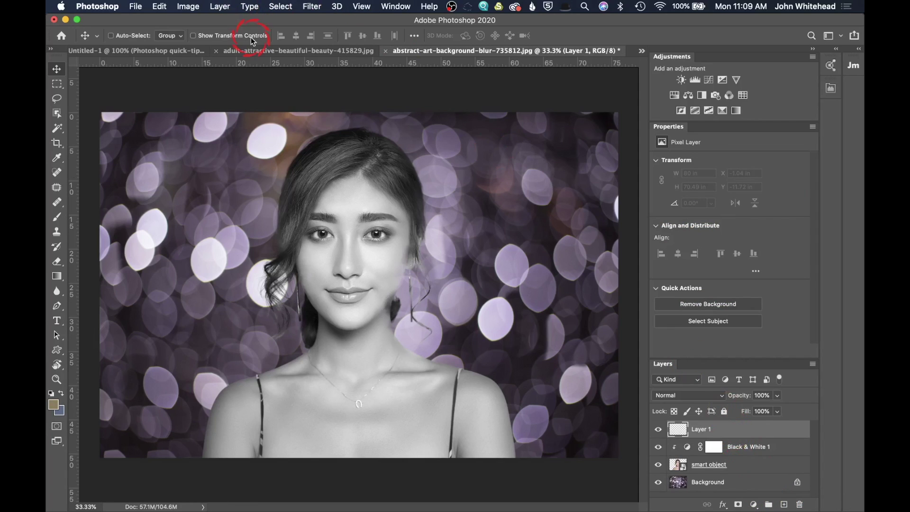
pyautogui.click(159, 6)
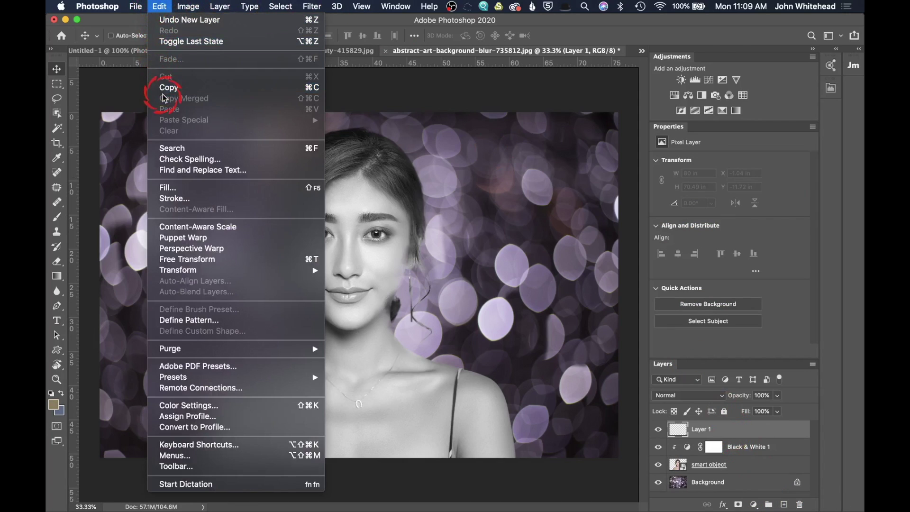
pyautogui.click(186, 187)
pyautogui.click(496, 88)
pyautogui.click(494, 87)
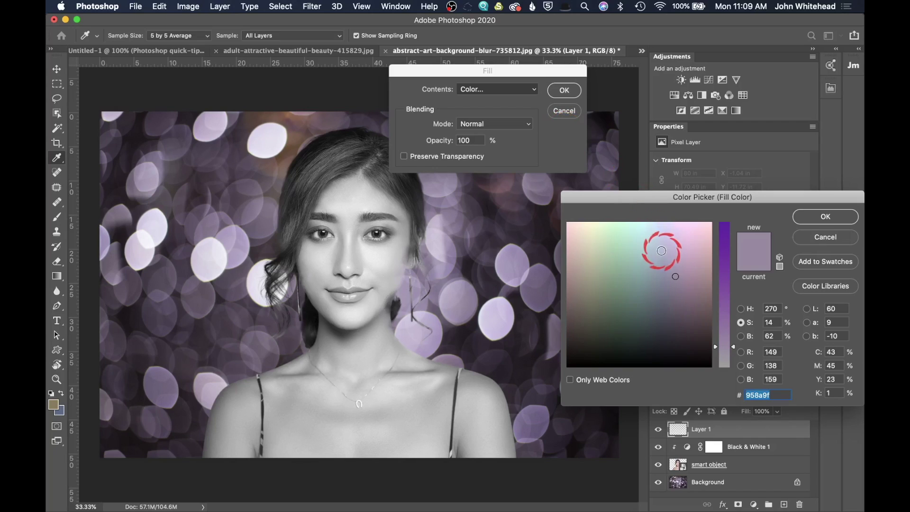
pyautogui.moveTo(395, 245); pyautogui.dragTo(834, 188)
pyautogui.click(825, 216)
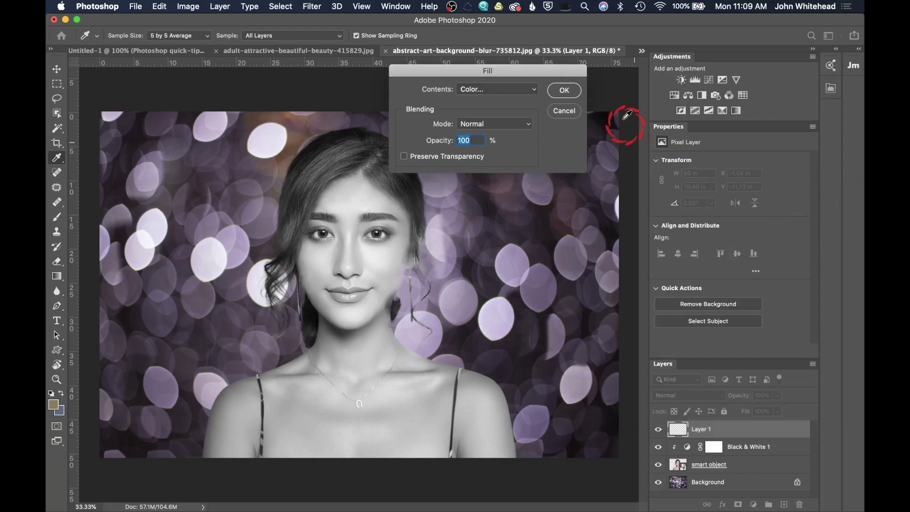
pyautogui.click(569, 97)
pyautogui.press('v')
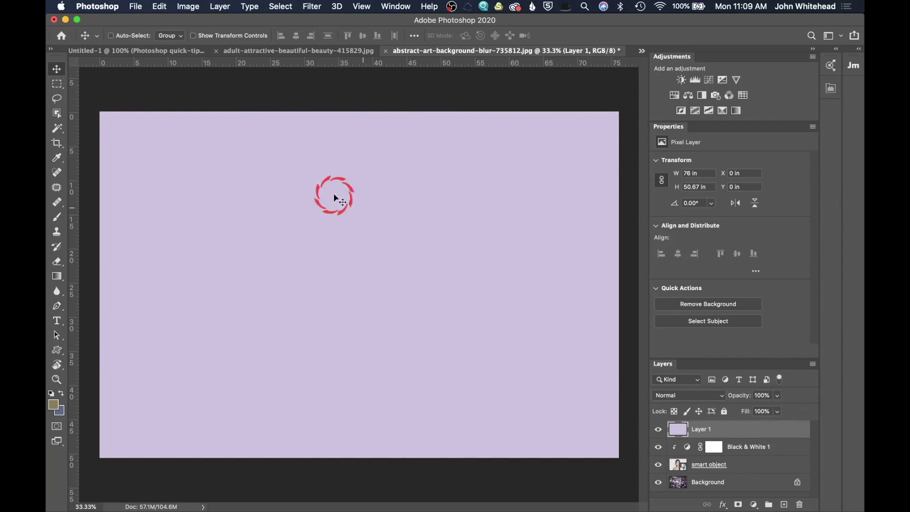
# Set the lavender layer's blend mode to Color and test clipping it to the layer below, leaving it unclipped.
pyautogui.click(658, 429)
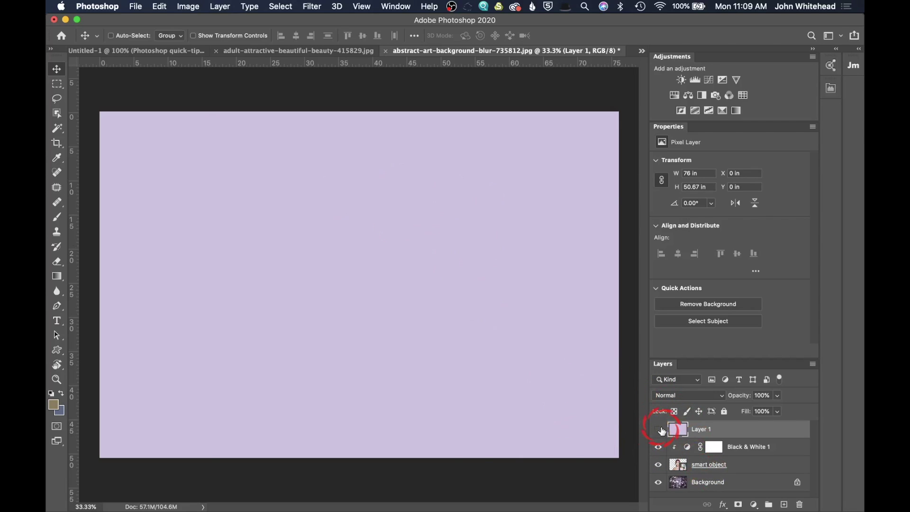
pyautogui.click(658, 429)
pyautogui.click(683, 432)
pyautogui.click(684, 396)
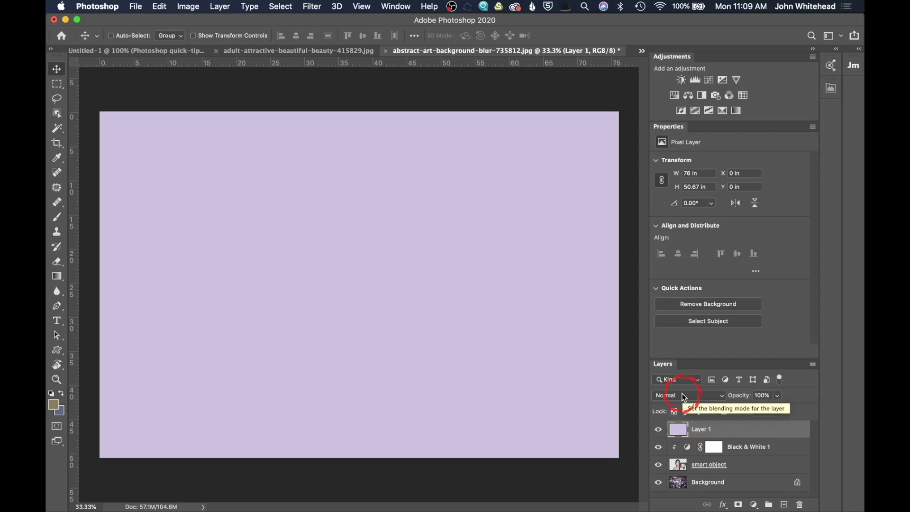
pyautogui.click(684, 396)
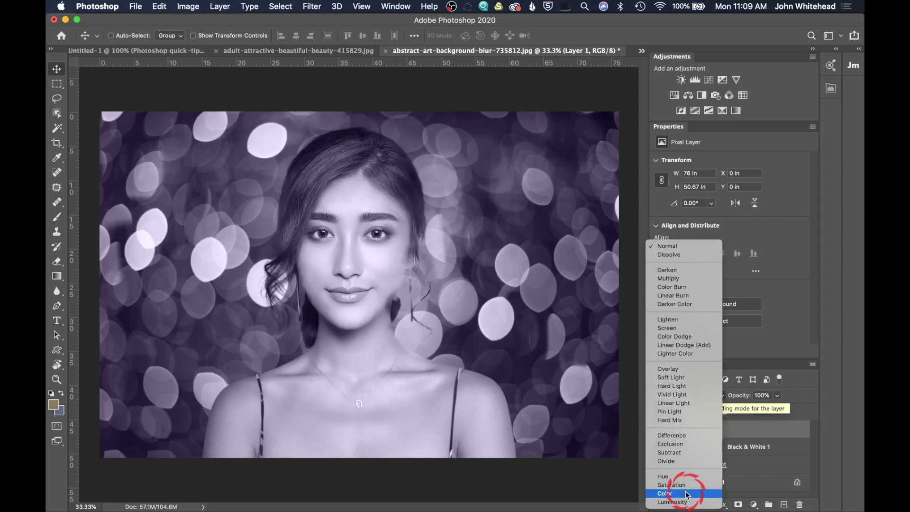
pyautogui.click(683, 493)
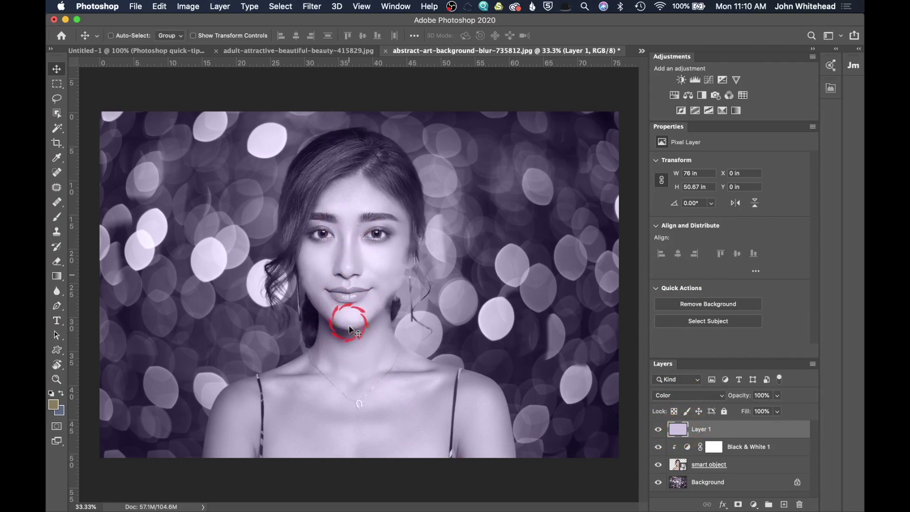
pyautogui.keyDown('alt'); pyautogui.click(677, 435); pyautogui.keyUp('alt')
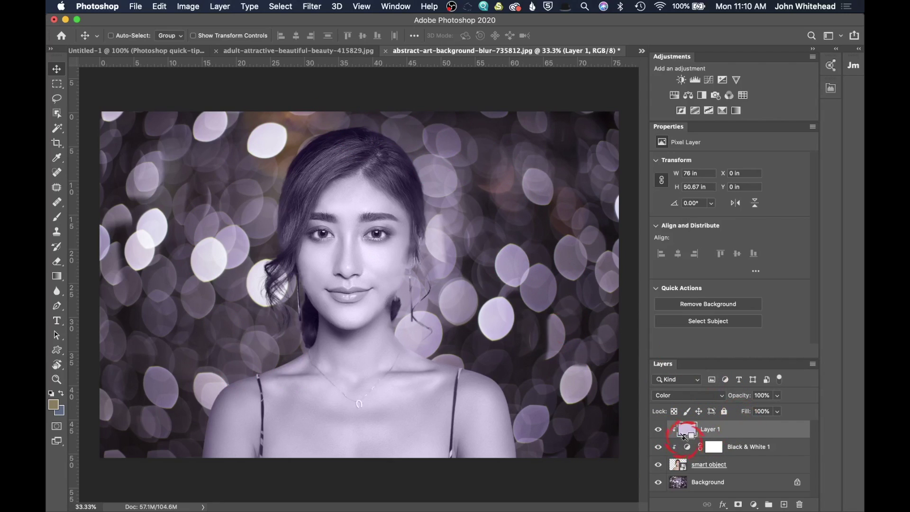
pyautogui.keyDown('alt'); pyautogui.click(698, 437); pyautogui.keyUp('alt')
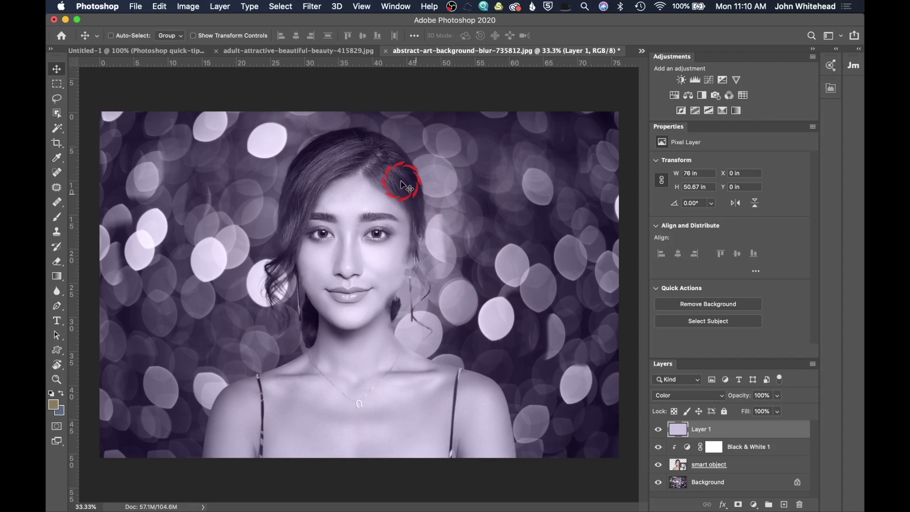
# Add a drop shadow to the smart object layer with its distance set to 36 px.
pyautogui.click(678, 467)
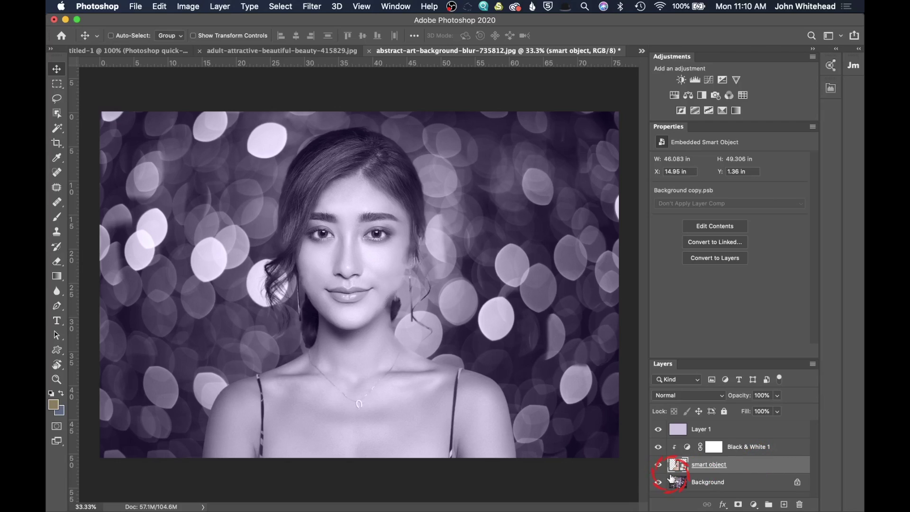
pyautogui.click(733, 468)
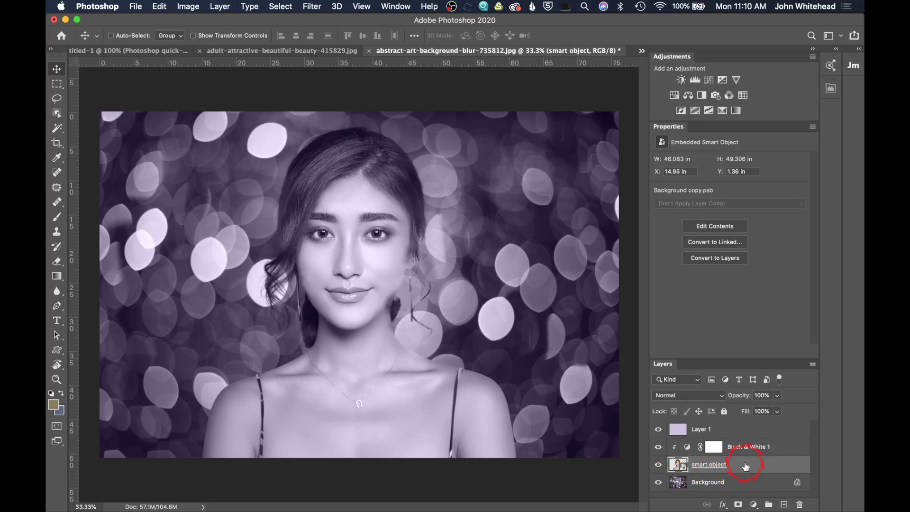
pyautogui.doubleClick(768, 465)
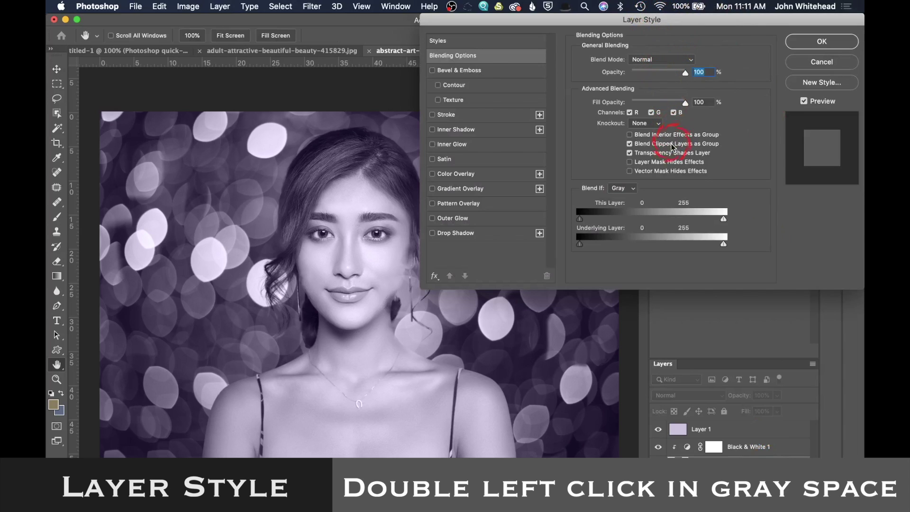
pyautogui.click(432, 233)
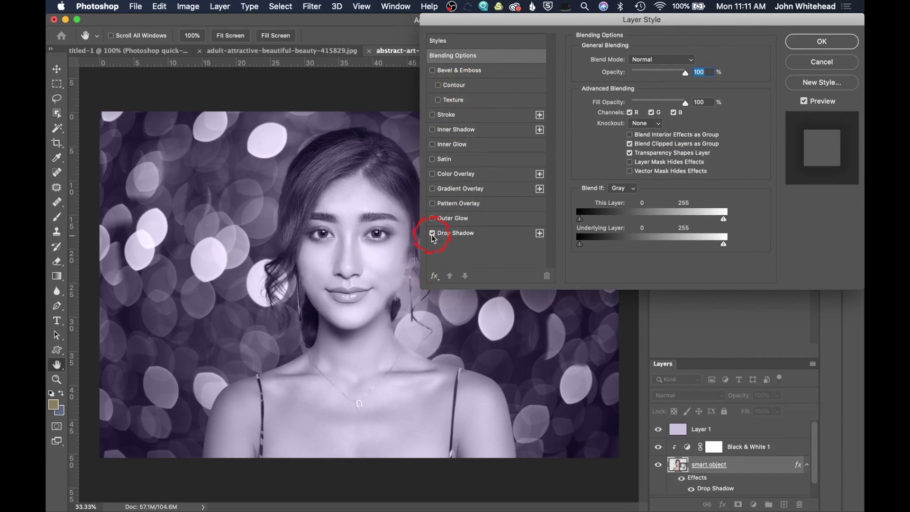
pyautogui.click(452, 233)
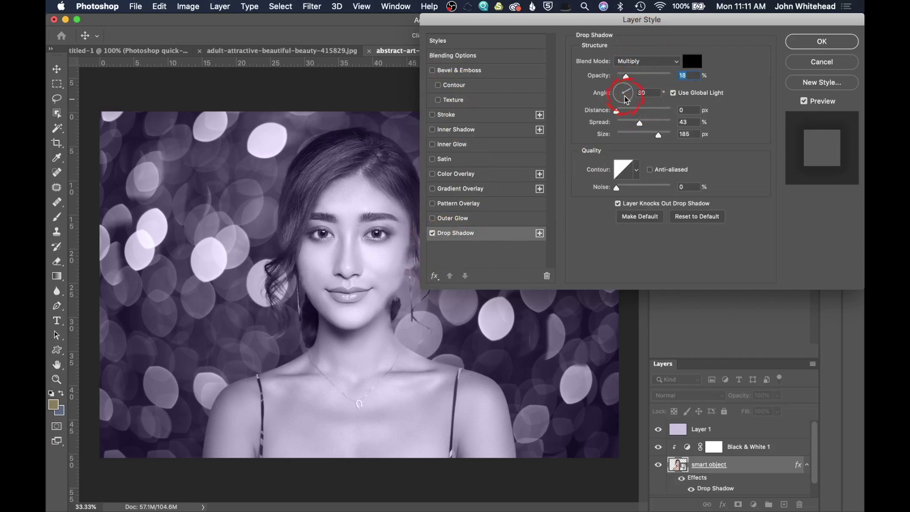
pyautogui.moveTo(616, 112); pyautogui.dragTo(636, 111)
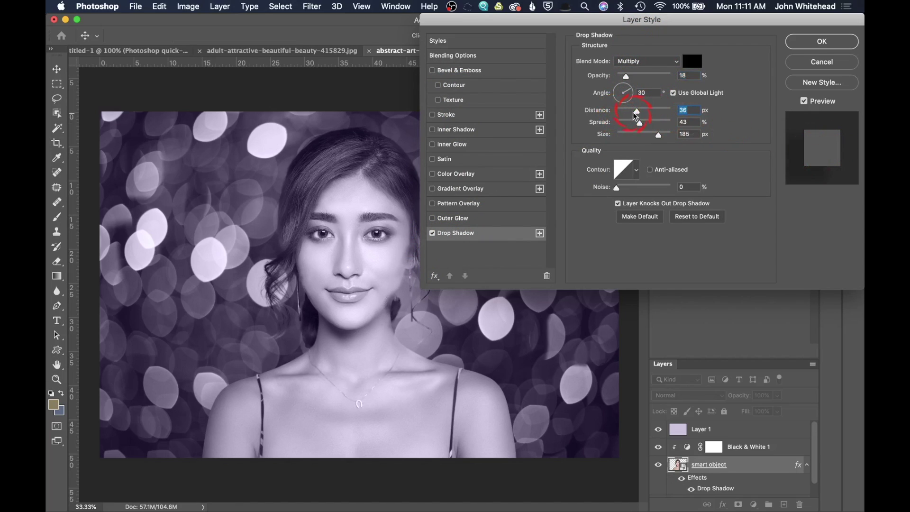
pyautogui.click(639, 124)
pyautogui.click(810, 40)
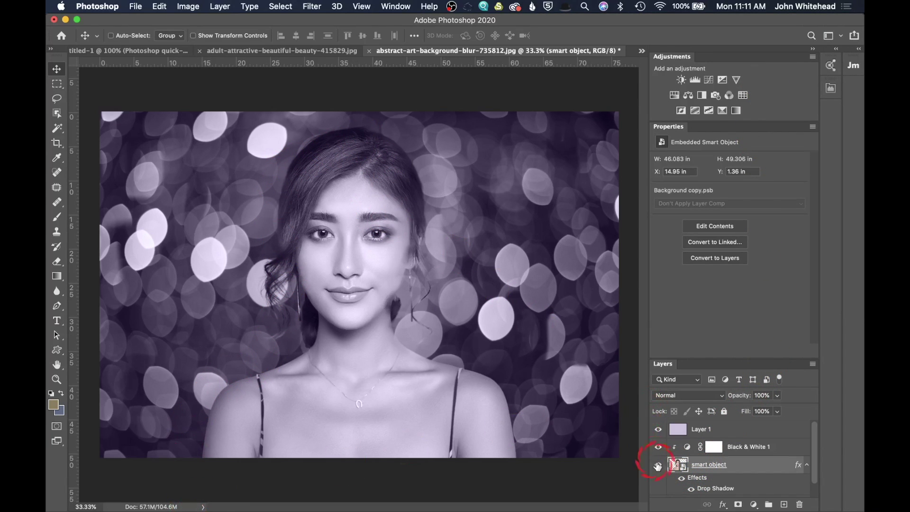
# Toggle the smart object's drop shadow off and on to compare the image with and without it.
pyautogui.click(692, 493)
pyautogui.click(692, 489)
pyautogui.click(691, 493)
pyautogui.click(692, 492)
pyautogui.scroll(-1, 736, 469)
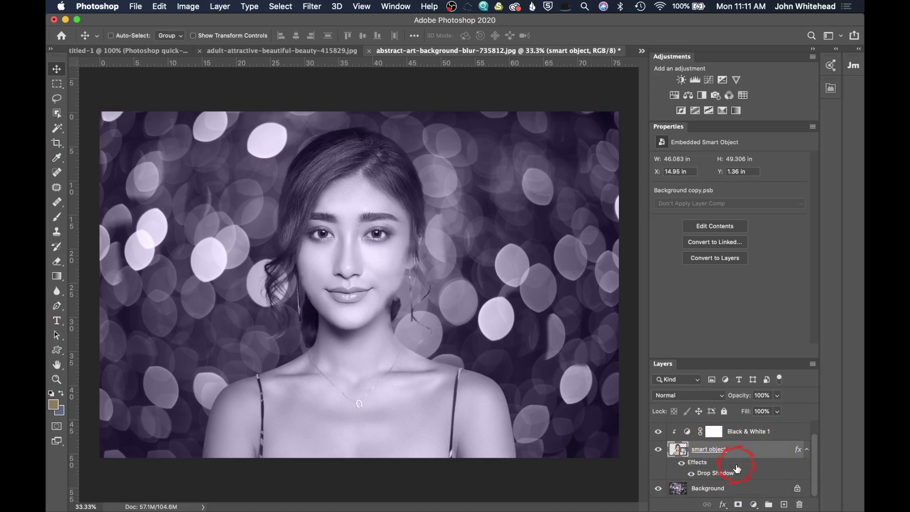